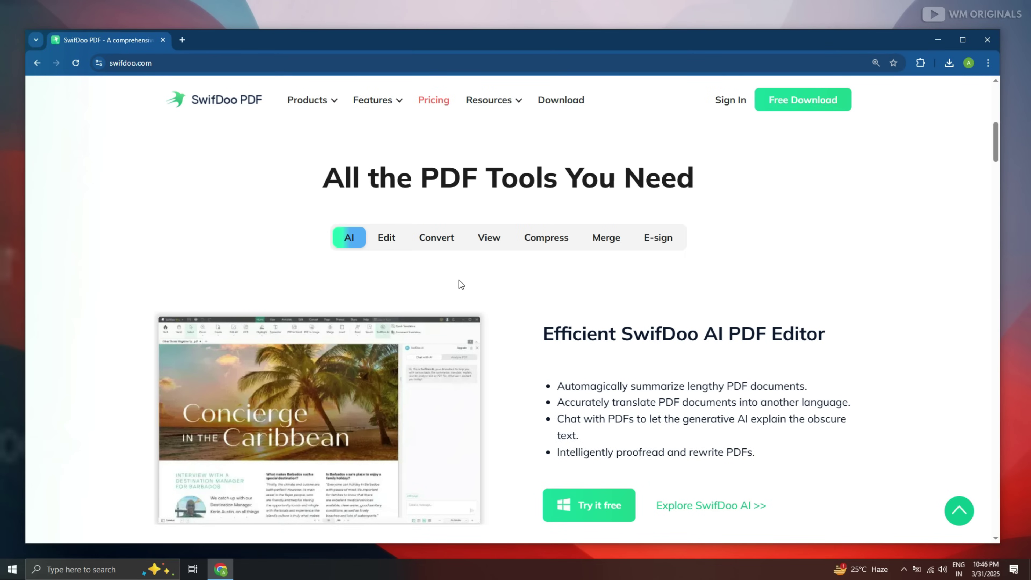
Preview the Edit, Convert, View, Compress, Merge and E-sign tool showcases on the website.
left_click(387, 239)
left_click(436, 243)
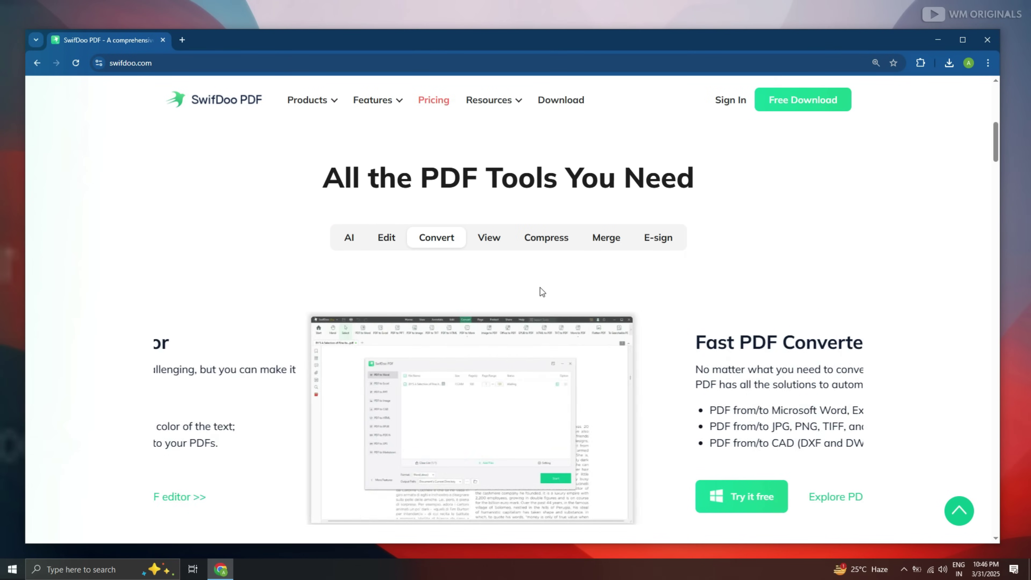
left_click(490, 239)
left_click(545, 238)
left_click(612, 242)
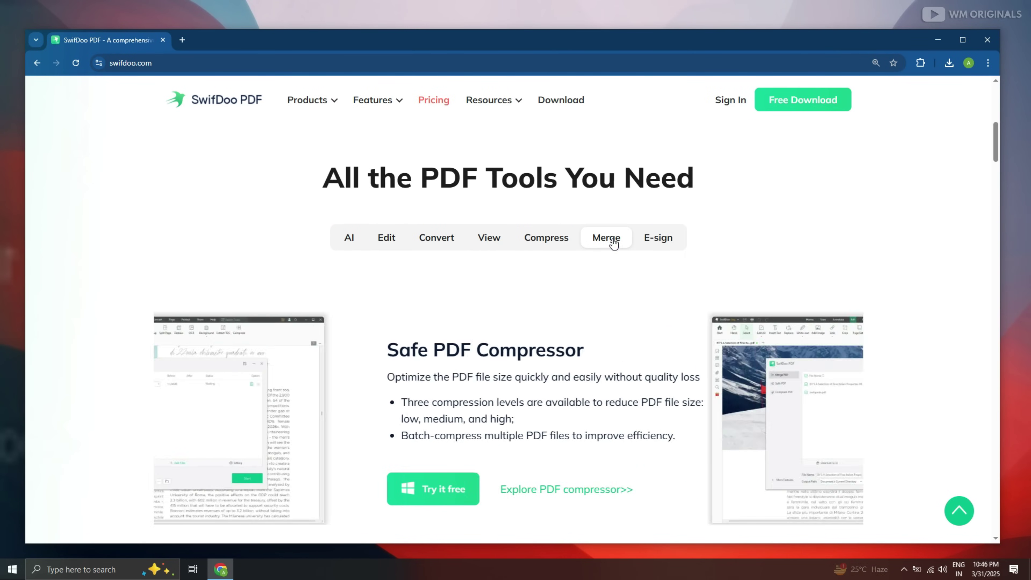
left_click(658, 240)
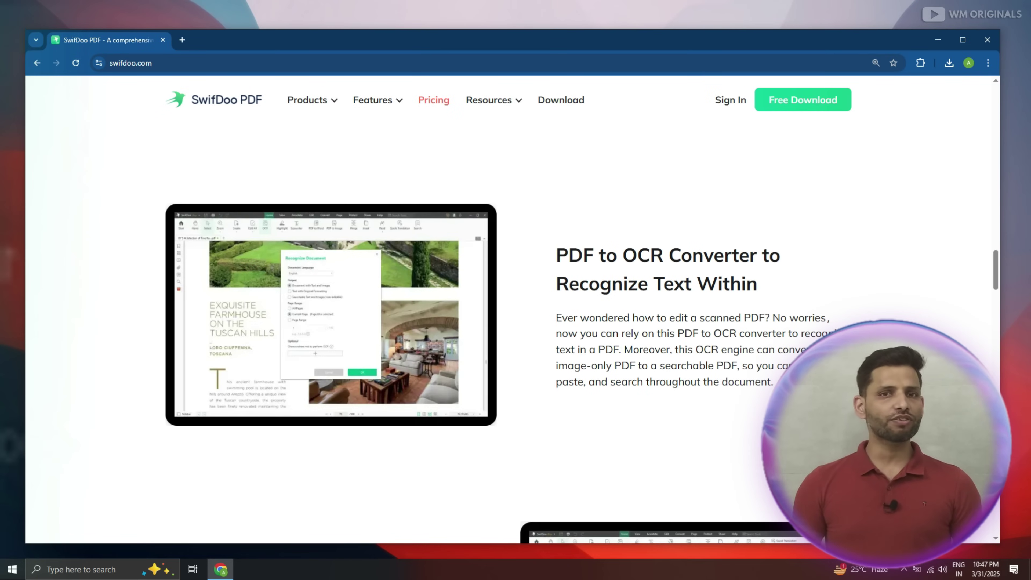
Scroll back up to the homepage's hero section.
scroll(393, 311, "up", 8)
scroll(393, 311, "up", 10)
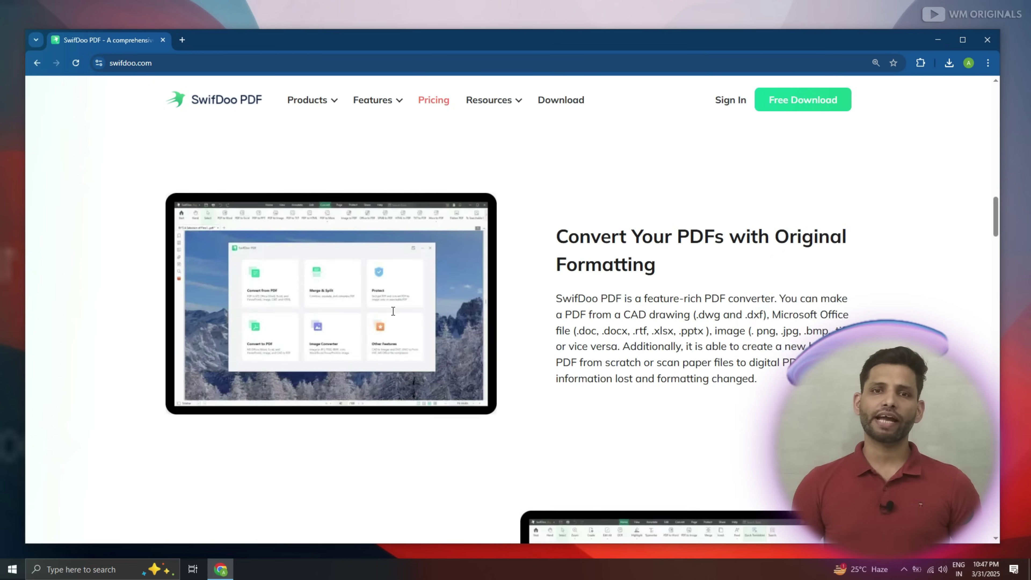
scroll(392, 311, "up", 10)
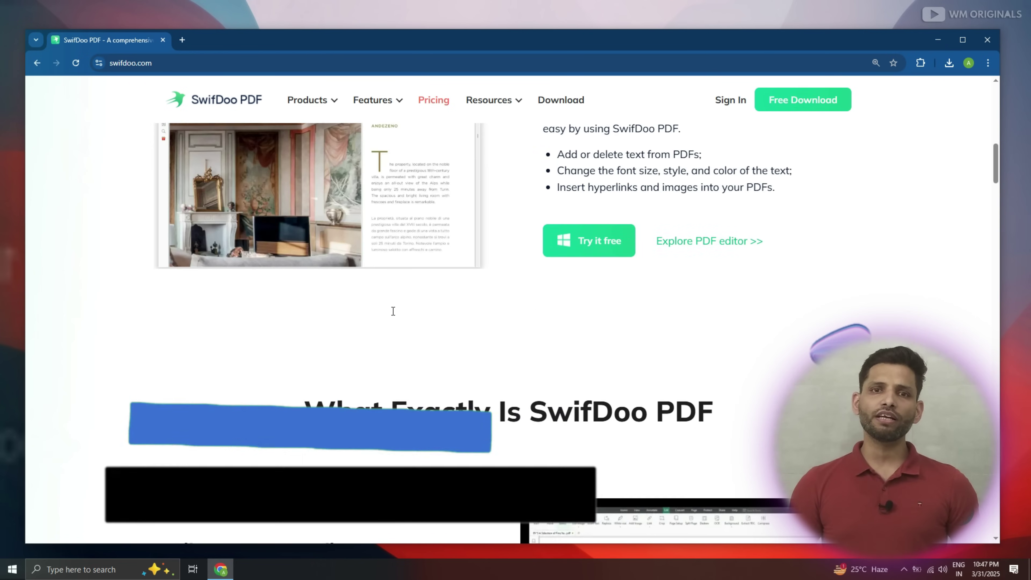
scroll(393, 311, "up", 6)
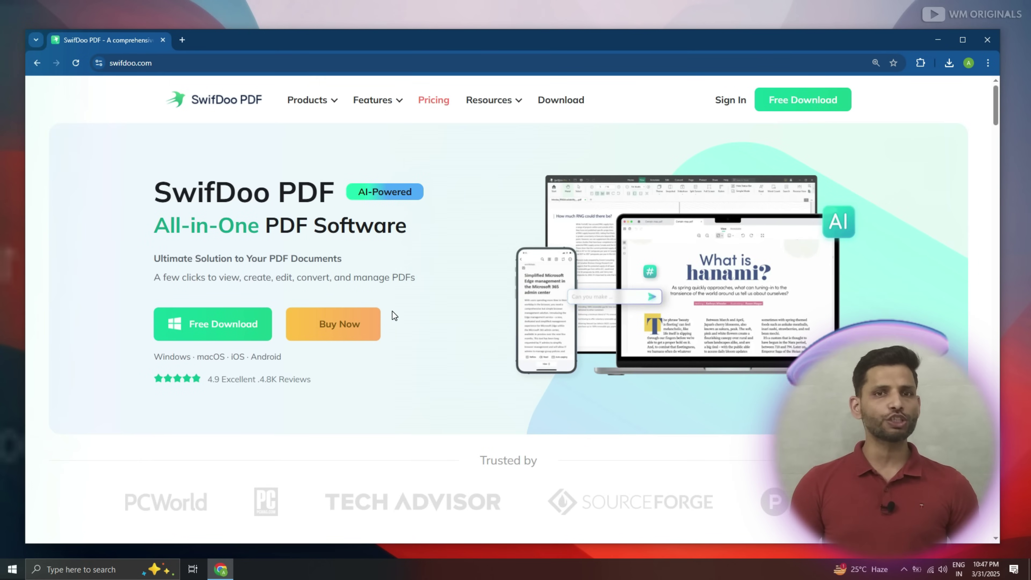
Download the free SwifDoo PDF installer and run it from Chrome's downloads.
left_click(199, 325)
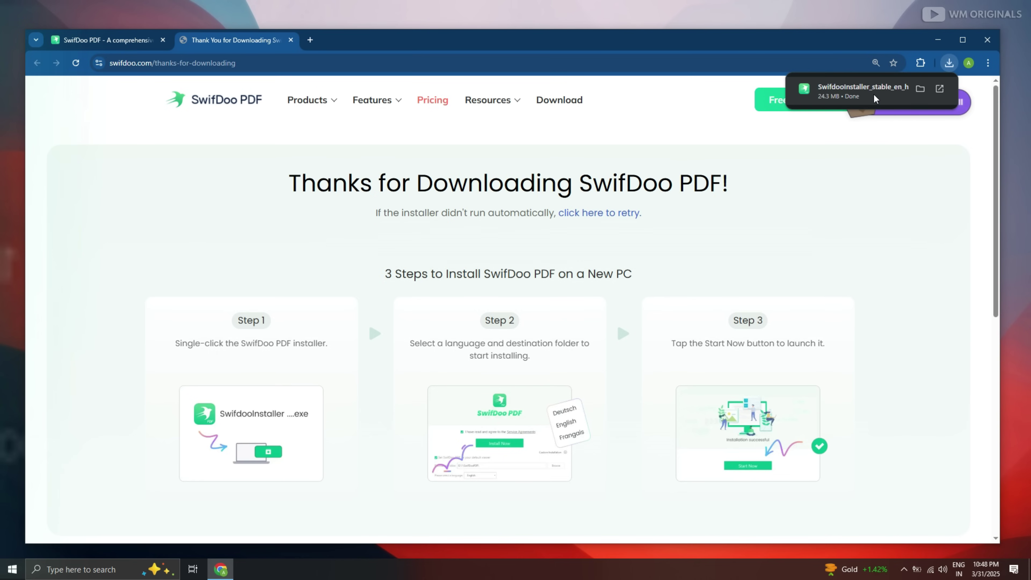
left_click(857, 96)
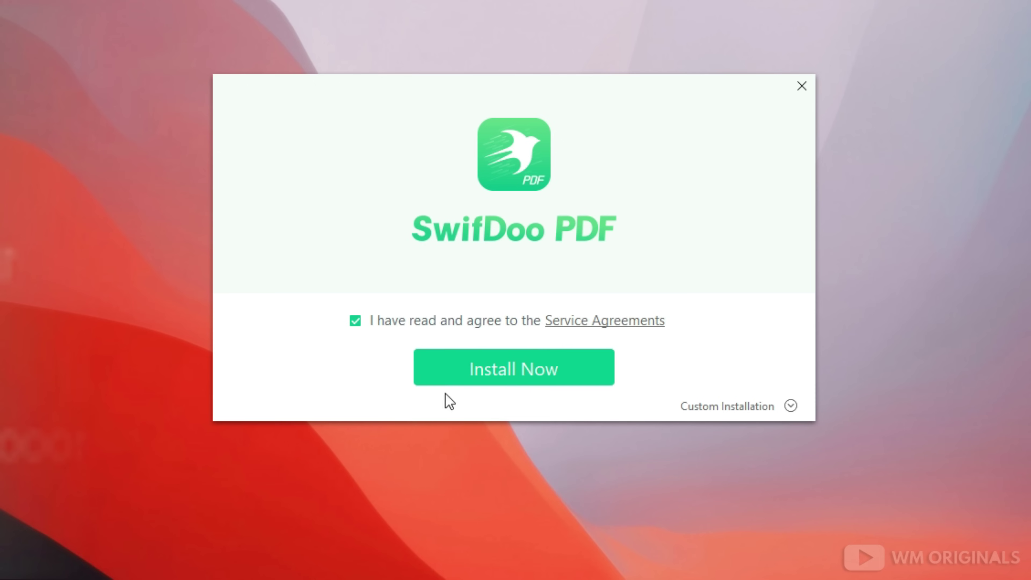
Install SwifDoo PDF with Install Now, then launch it with Start Now.
left_click(491, 378)
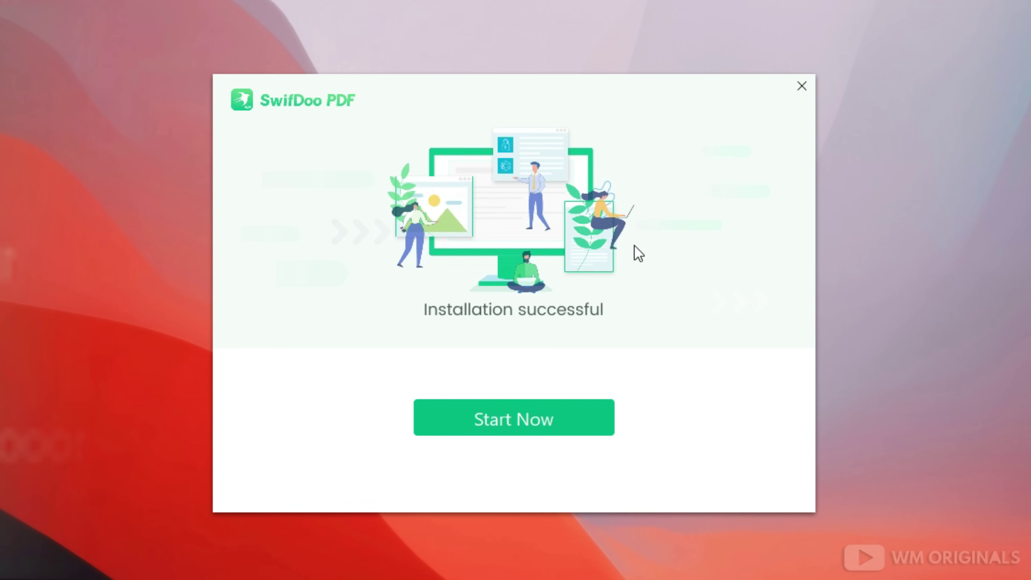
left_click(540, 418)
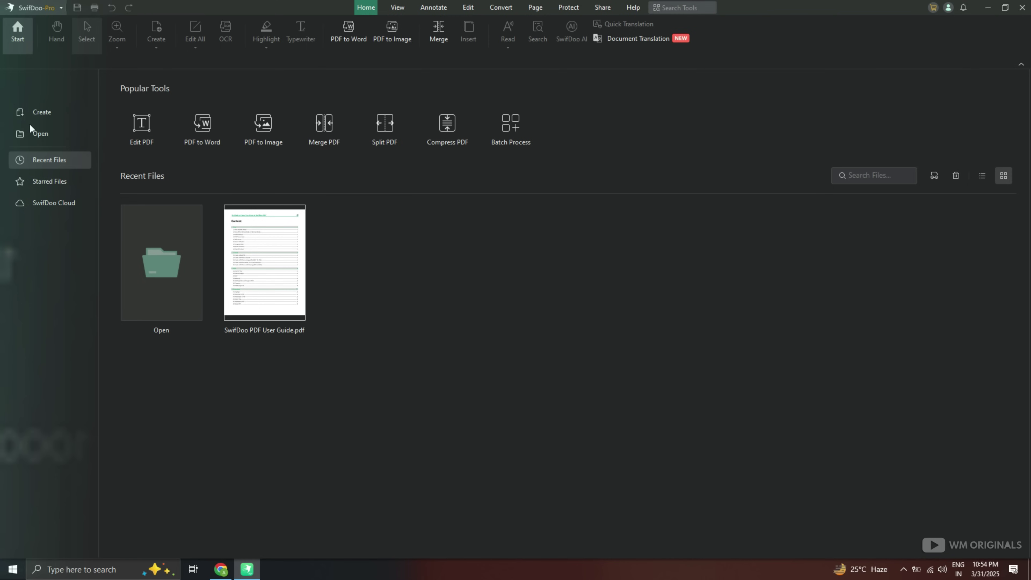
Open Professional Resume.pdf from This PC > WM Originals (D:).
left_click(57, 137)
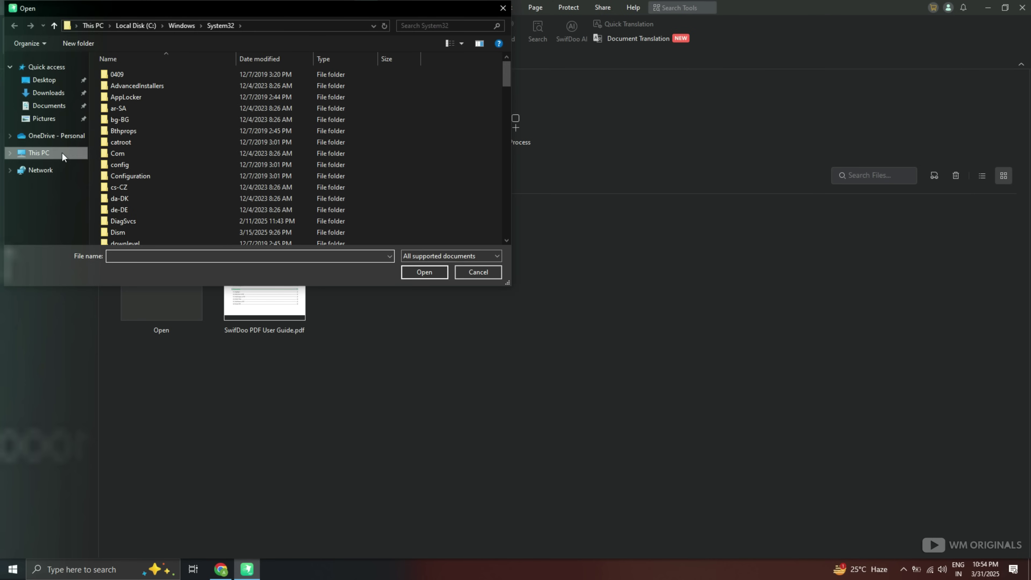
left_click(62, 153)
double_click(296, 188)
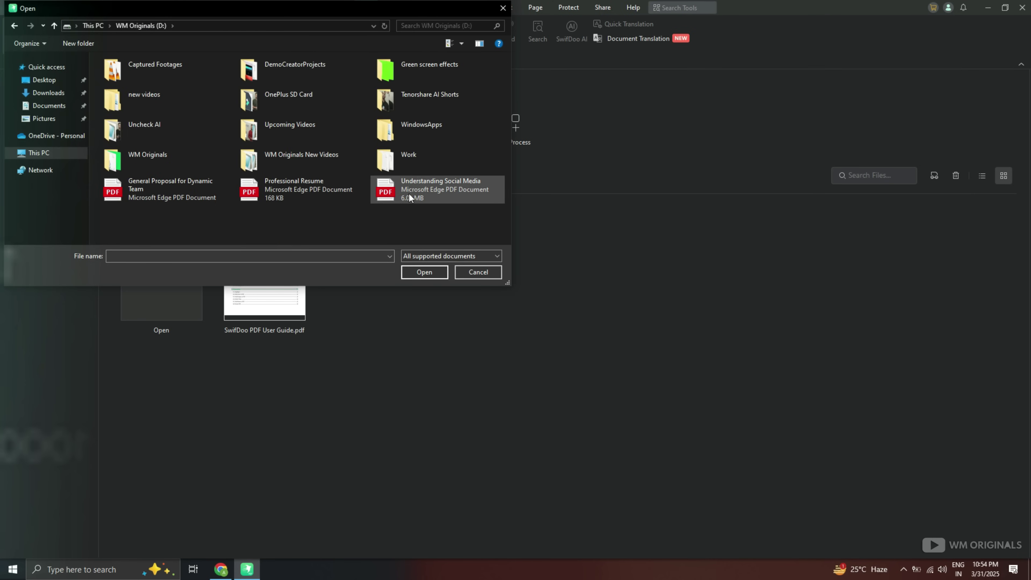
left_click(283, 188)
double_click(283, 189)
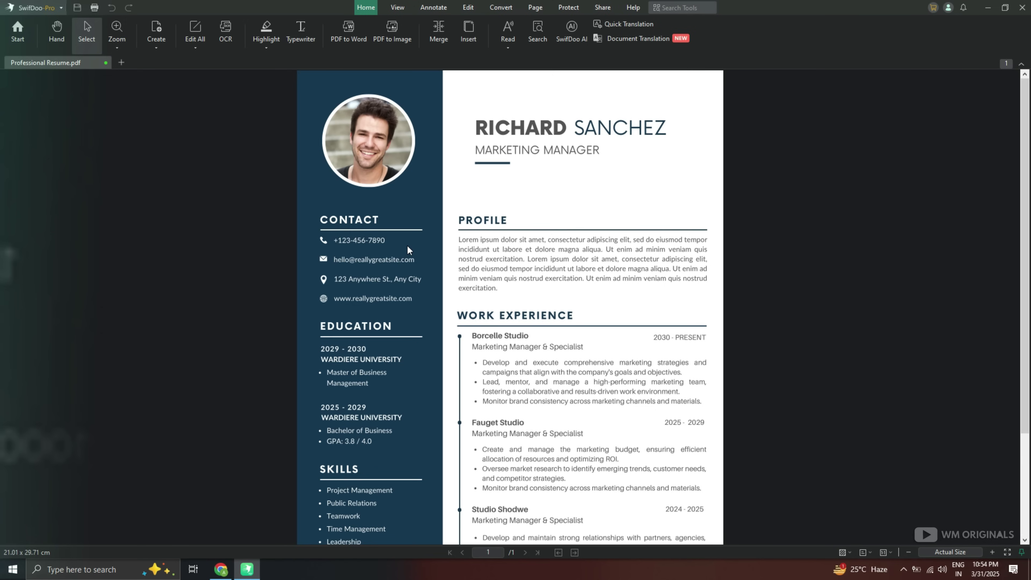
Turn on text editing and replace the resume heading's name with the new full name.
left_click_drag(490, 126, 661, 129)
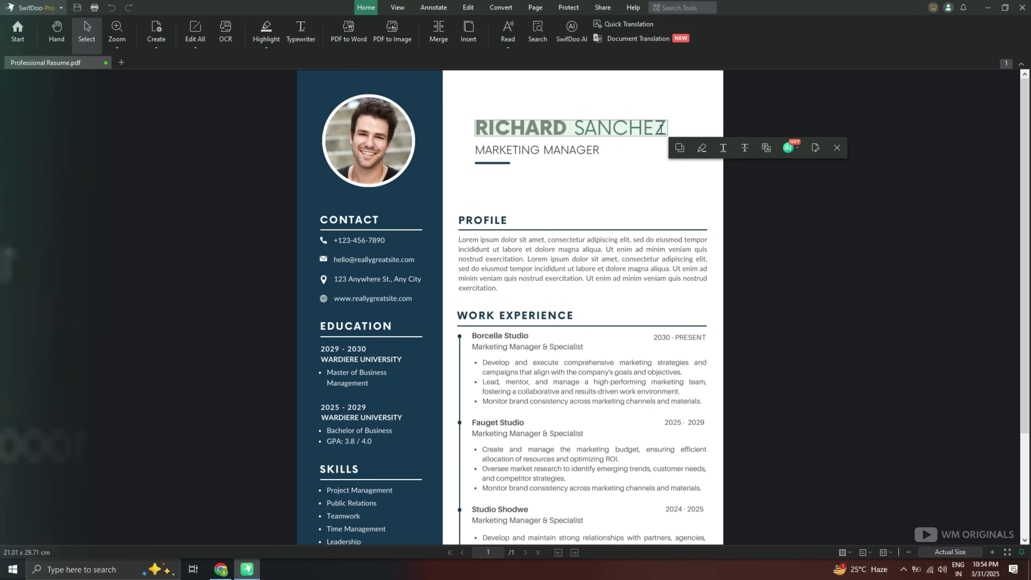
left_click(816, 149)
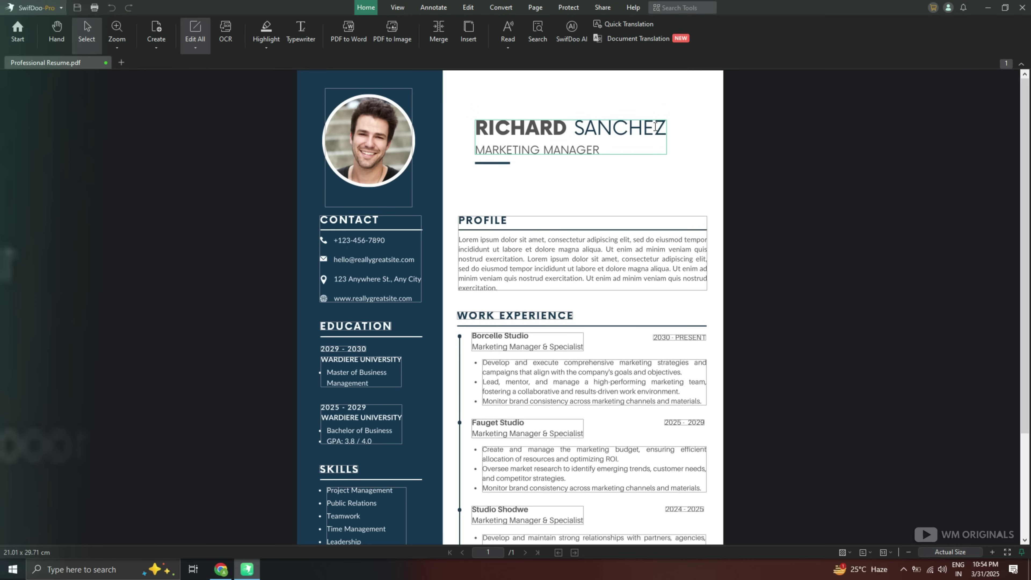
left_click(565, 127)
key("BackSpace")
key("BackSpace")
key("BackSpace")
key("BackSpace")
key("BackSpace")
key("BackSpace")
key("BackSpace")
type("AR")
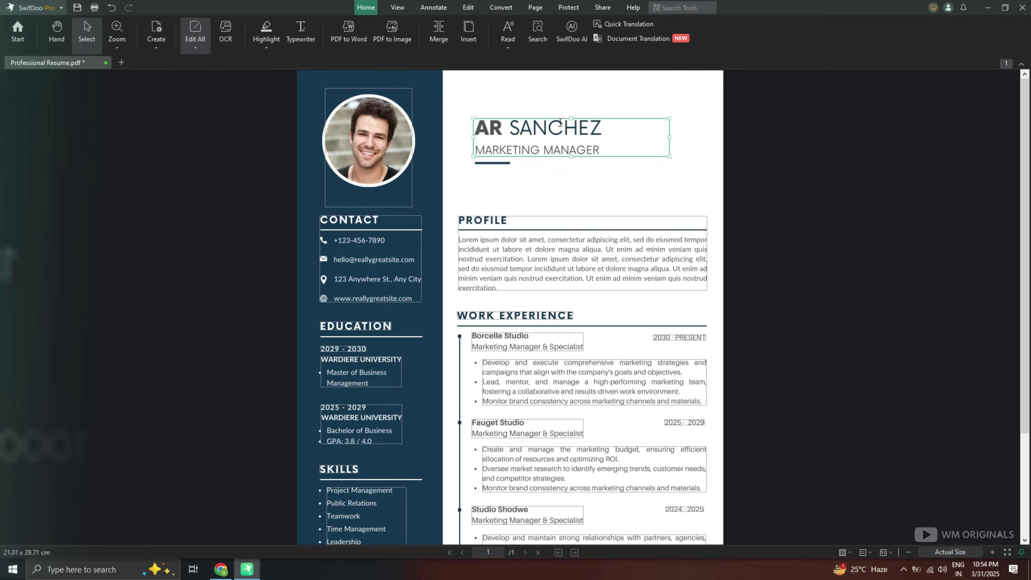
type("KHIL")
key("Delete")
key("Delete")
type("PA")
key("Delete")
key("Delete")
type("NDEY")
key("Delete")
key("Delete")
key("Delete")
key("Delete")
key("Delete")
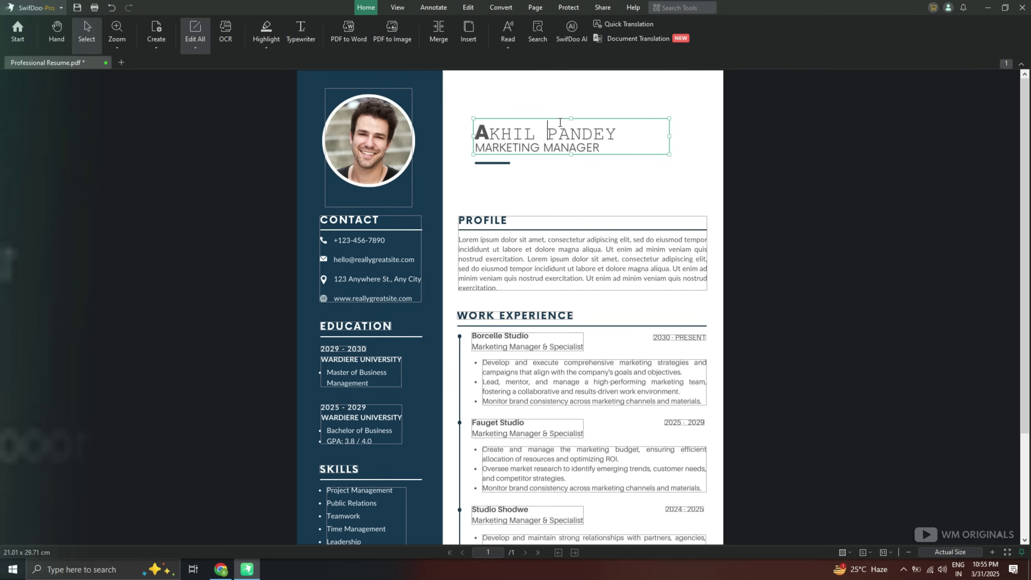
Make the name bold, italic, ZapfDingbats font and blue.
left_click_drag(618, 134, 489, 134)
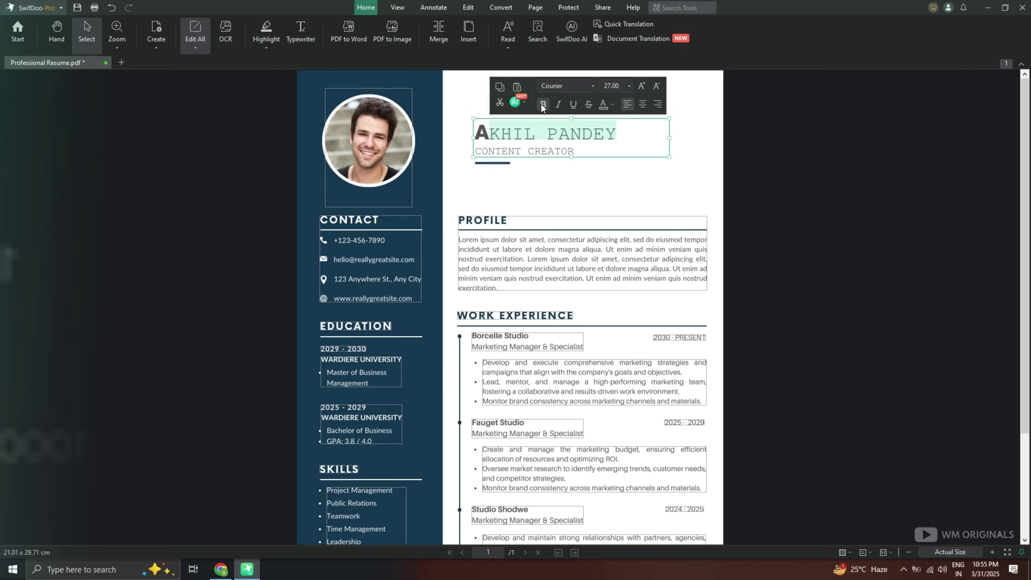
left_click(543, 104)
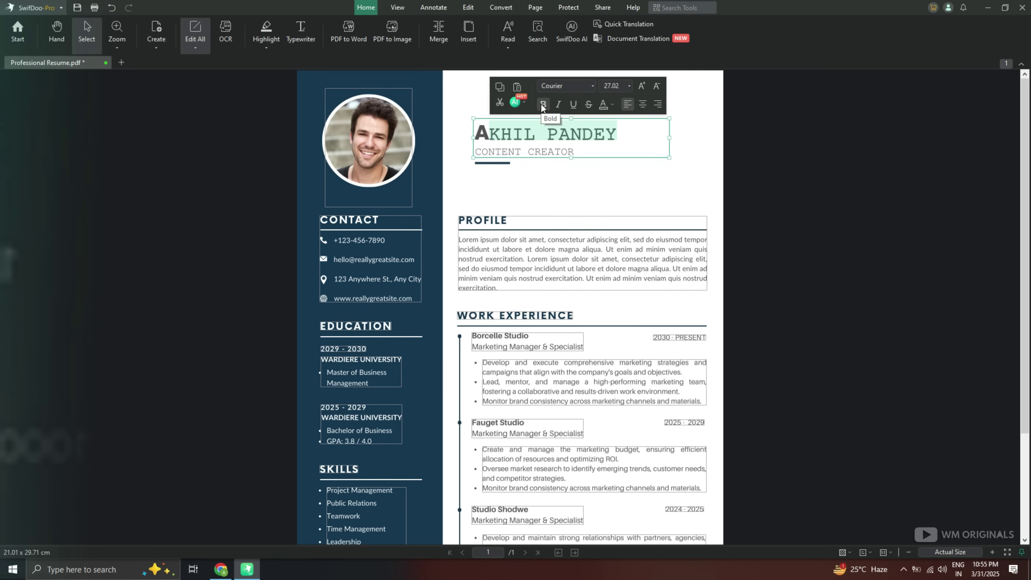
left_click(558, 104)
left_click(591, 86)
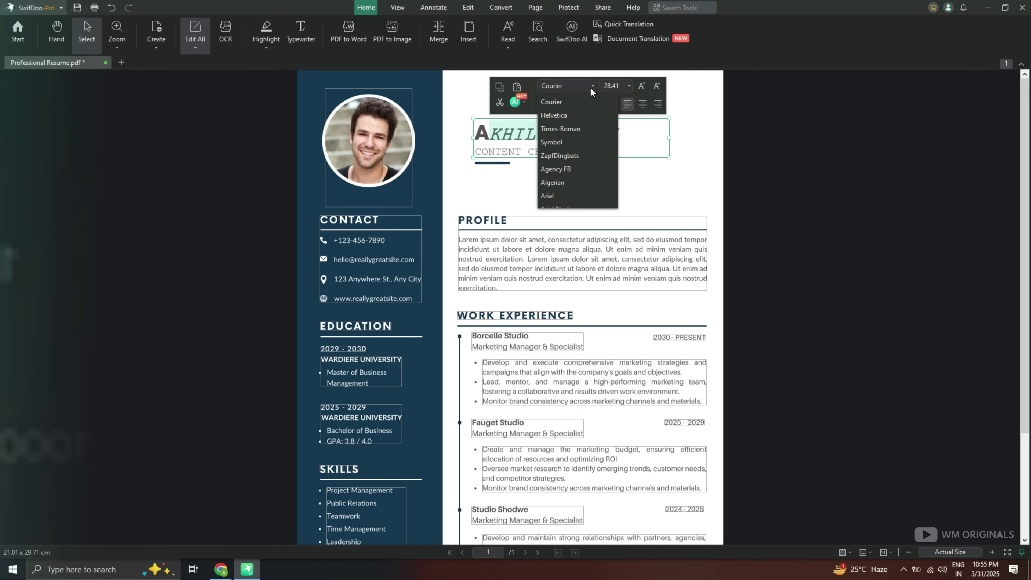
left_click(577, 156)
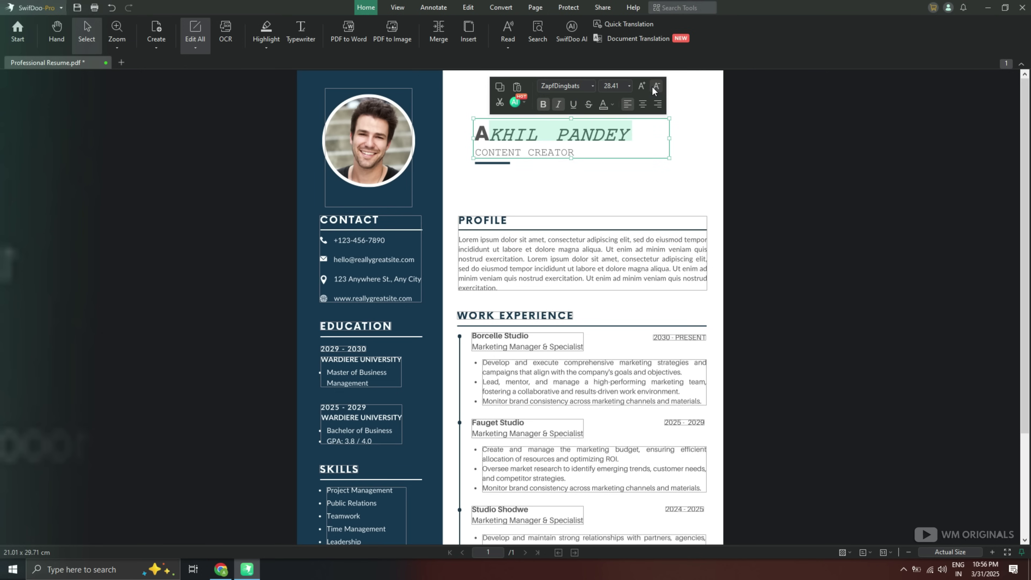
left_click(611, 104)
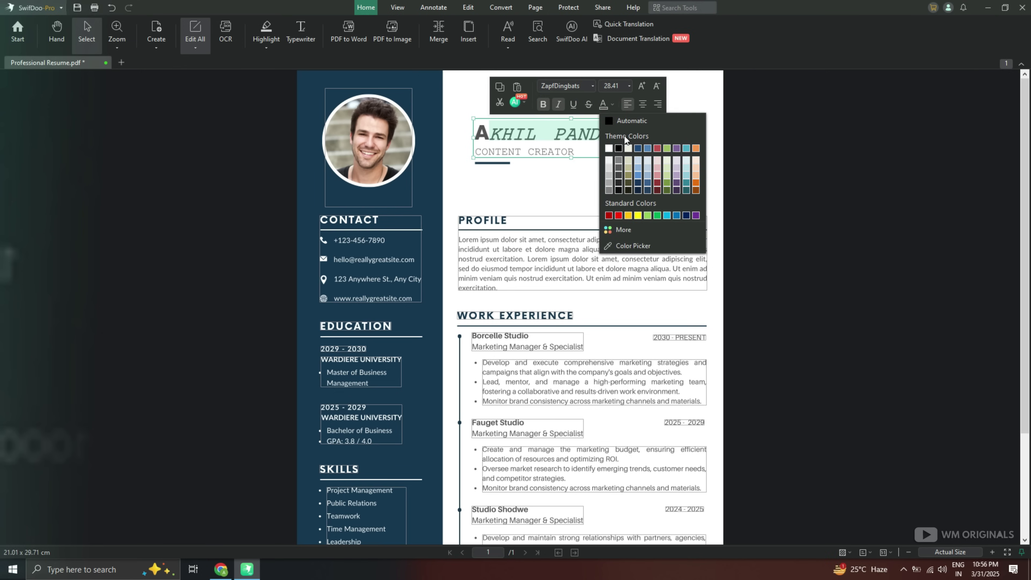
left_click(647, 149)
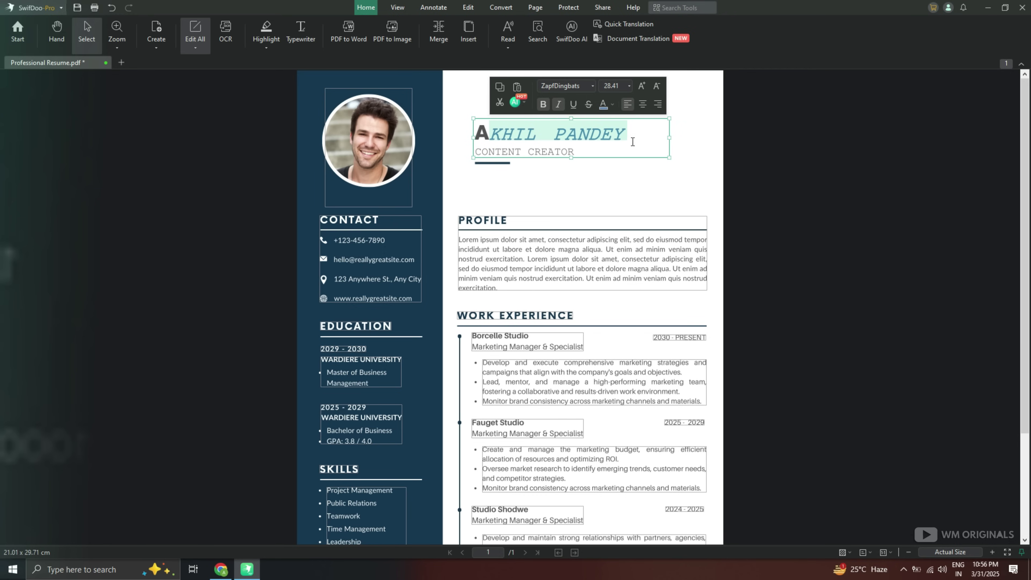
Change the CONTENT CREATOR title's font colour to red.
left_click_drag(575, 152, 490, 142)
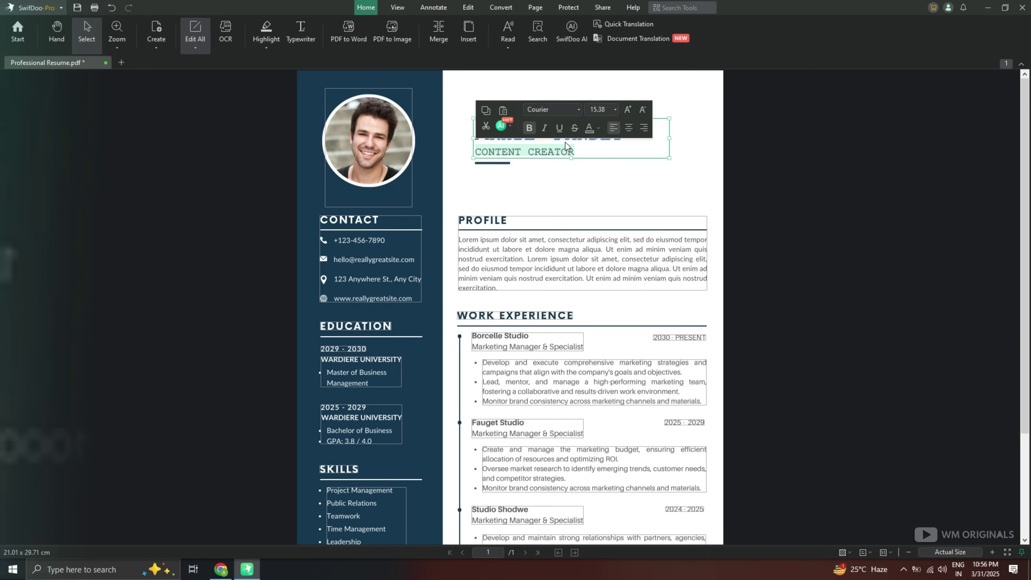
left_click(598, 128)
left_click(611, 236)
left_click(585, 191)
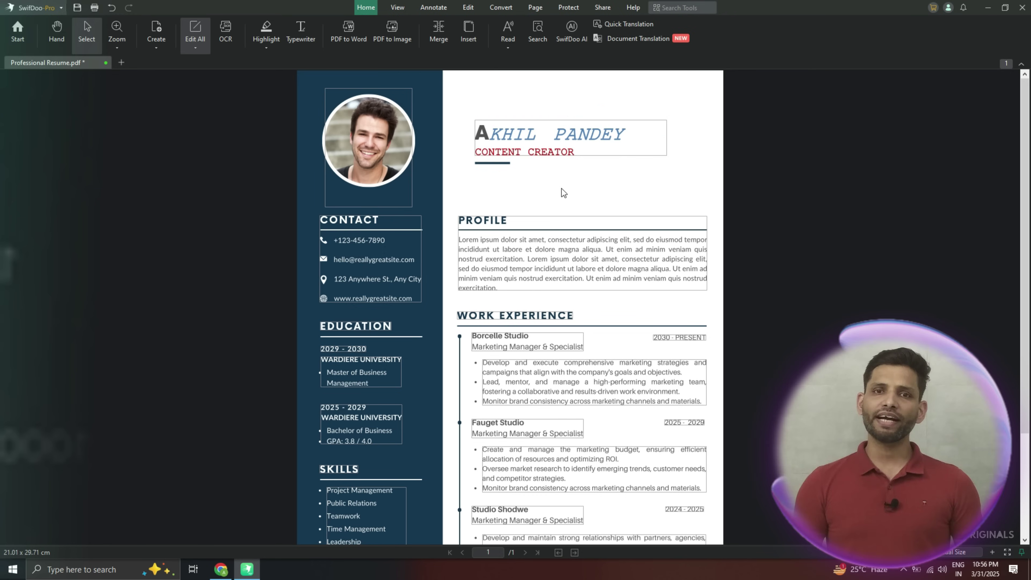
Open PDF to Word conversion, after previewing the PPT, Image, CAD, HTML, PDF/A, XPS and Markdown options.
left_click(524, 260)
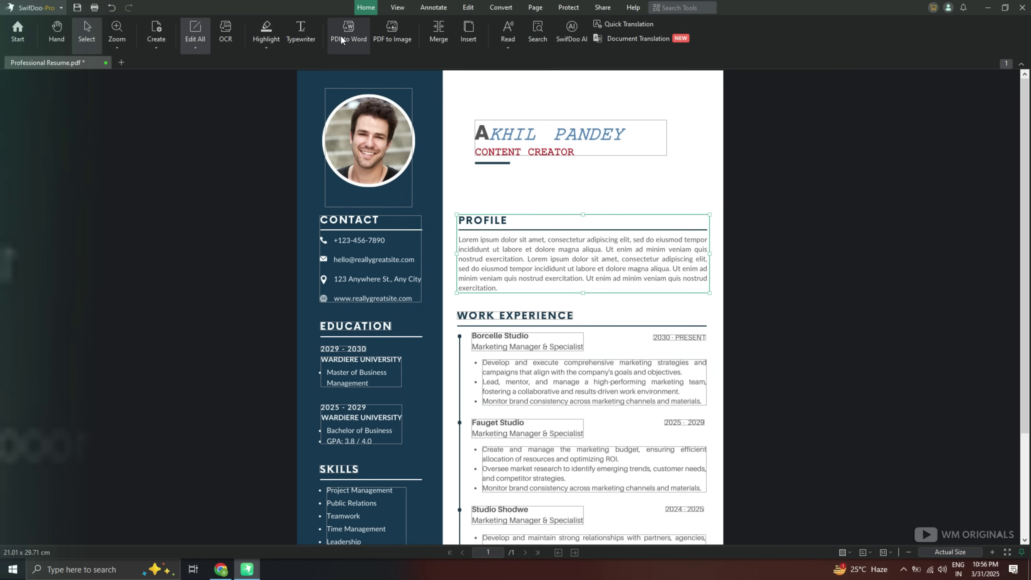
left_click(356, 39)
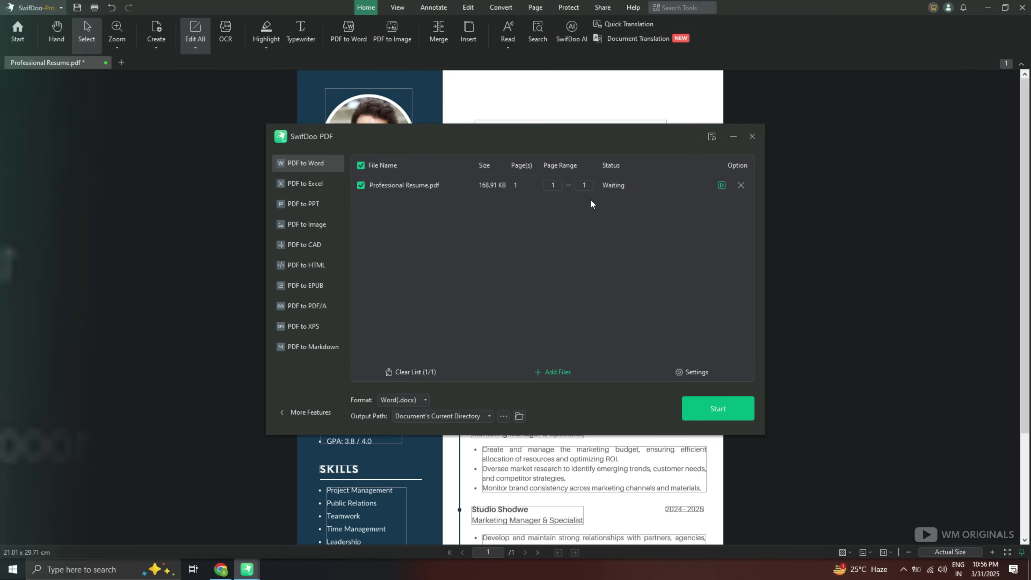
left_click(304, 204)
left_click(305, 226)
left_click(308, 246)
left_click(308, 266)
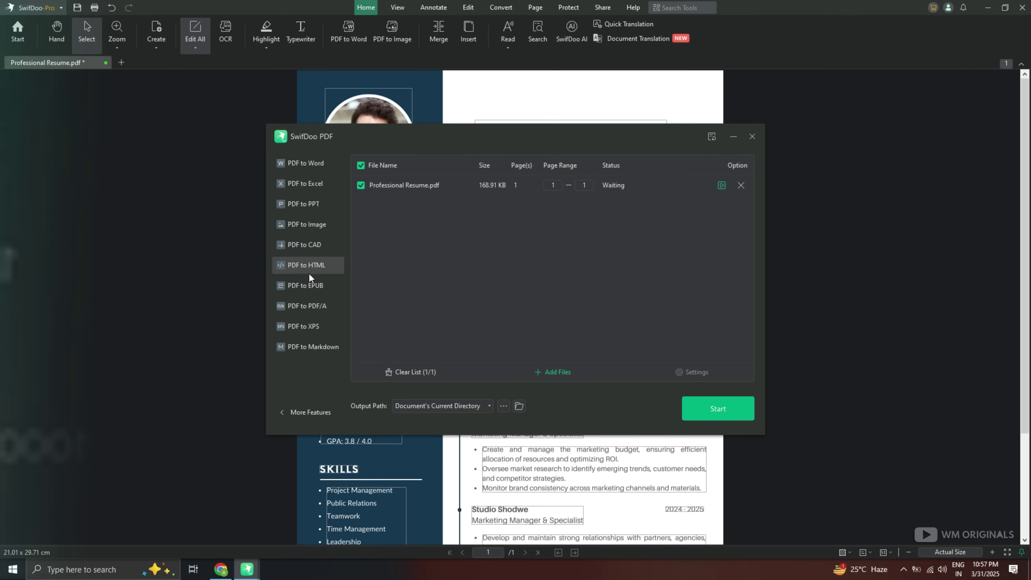
left_click(314, 311)
left_click(307, 327)
left_click(310, 350)
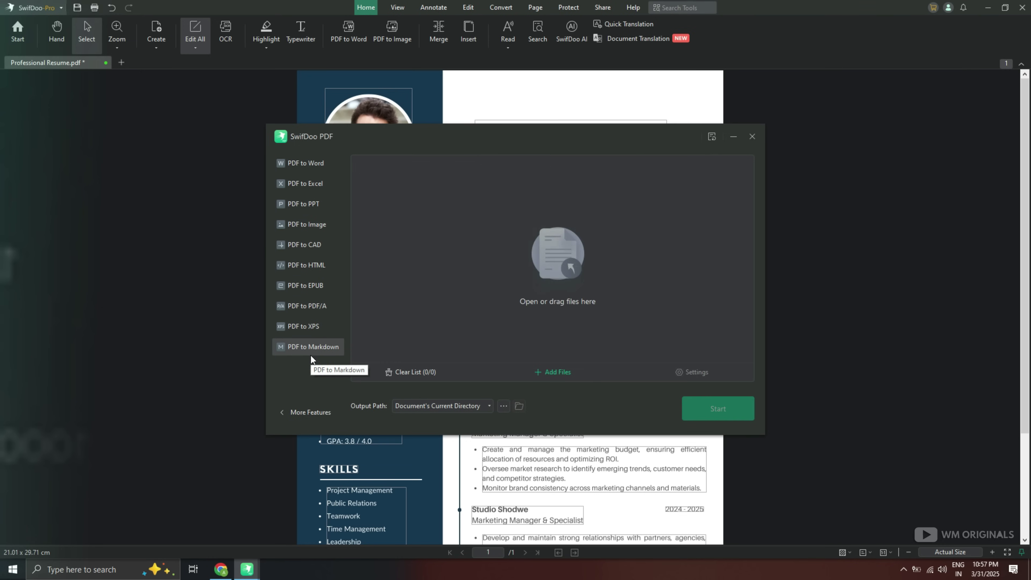
left_click(313, 167)
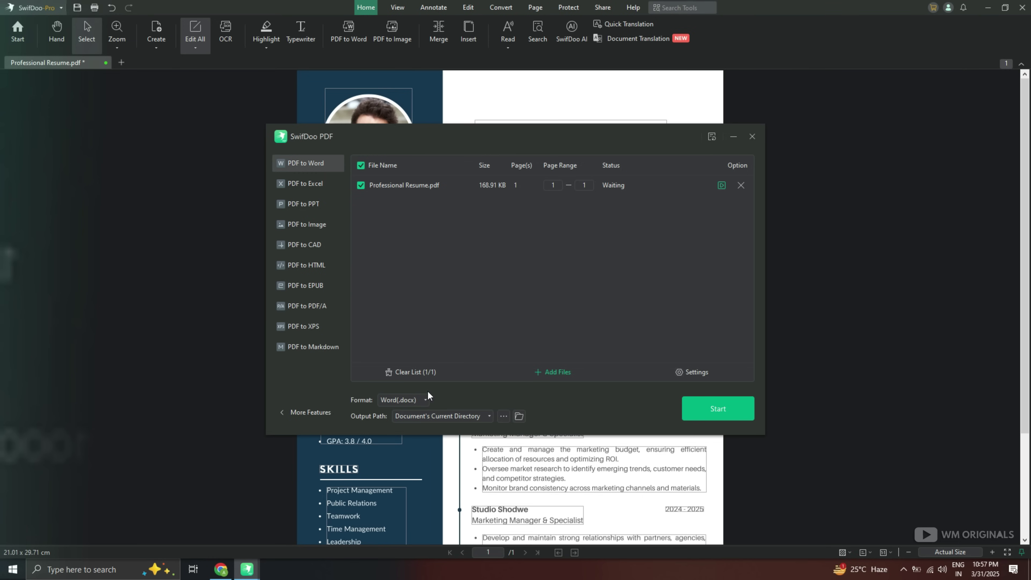
Keep Word (.docx) output, set the output path to Desktop, and start converting.
left_click(422, 400)
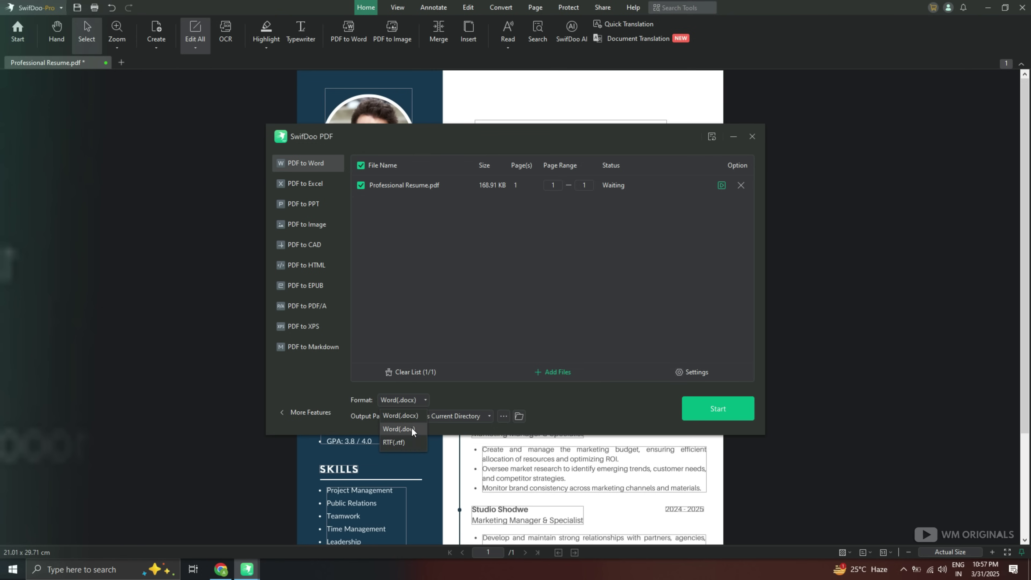
left_click(412, 419)
left_click(490, 417)
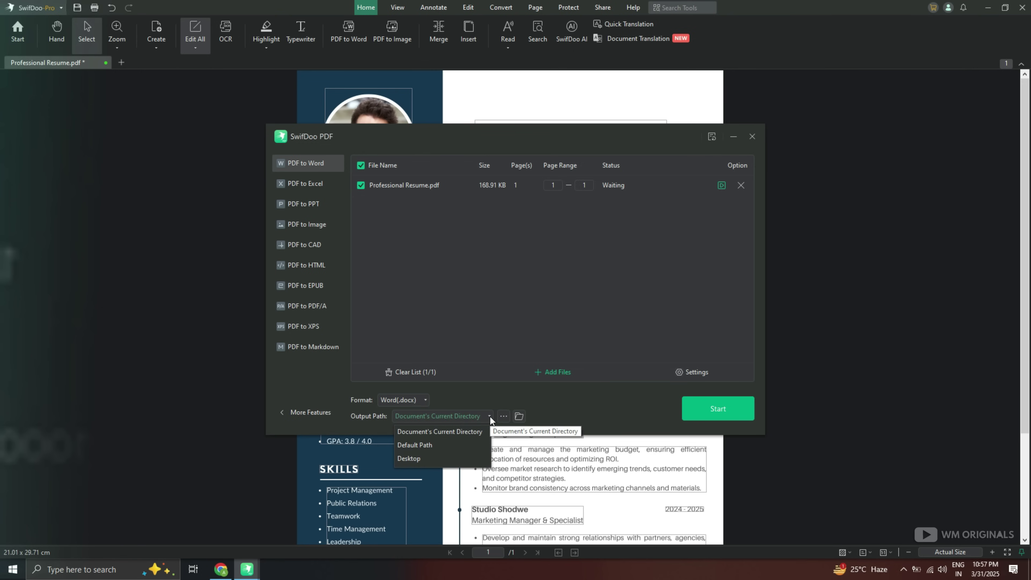
left_click(435, 455)
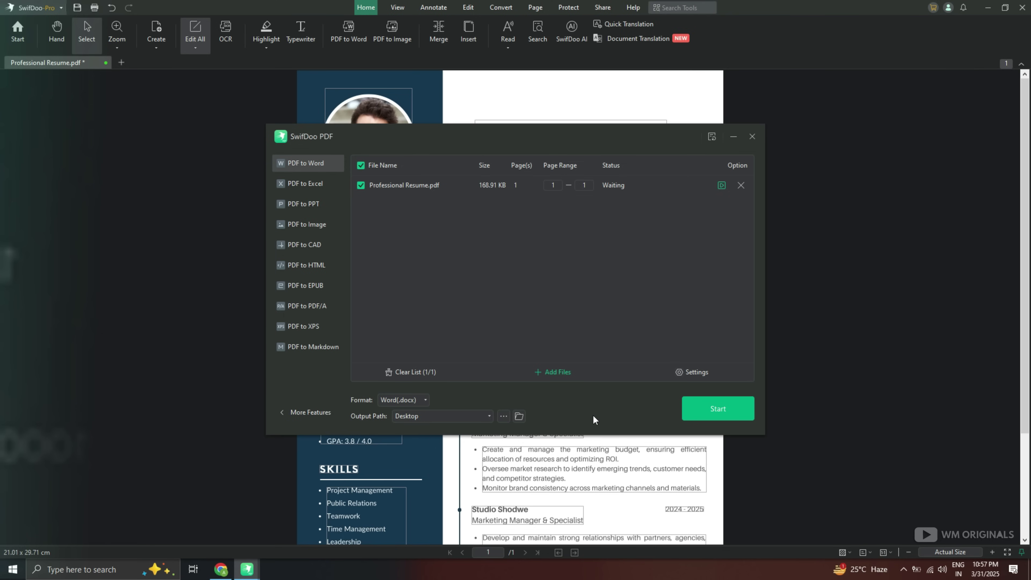
left_click(725, 412)
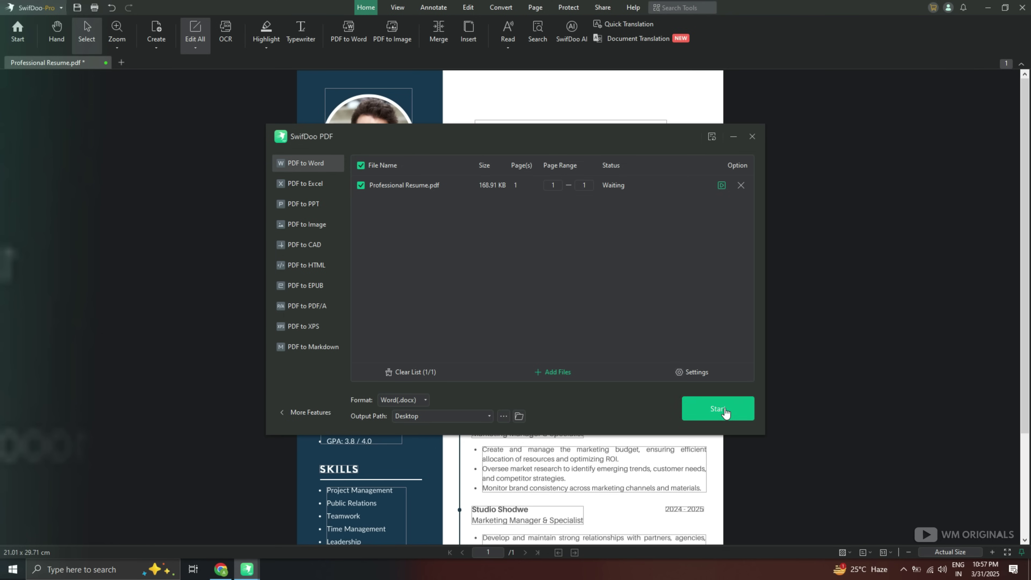